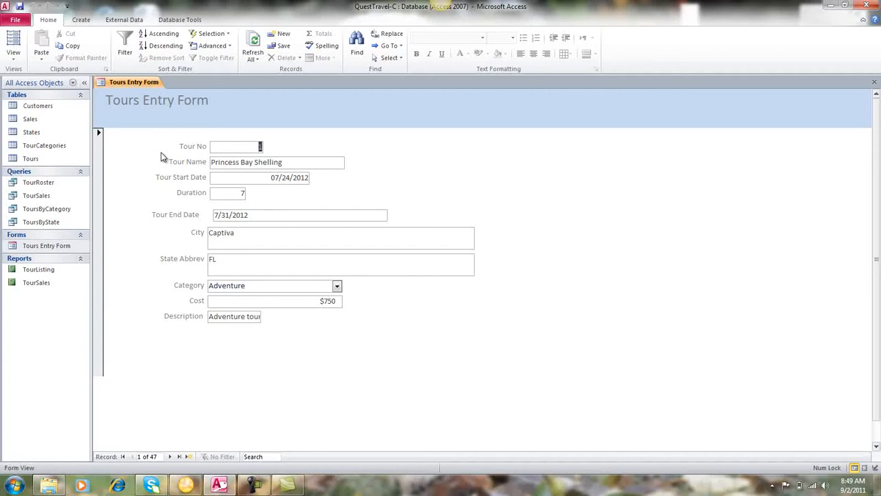
# - Tab through the fields of the first tour record in Form View to examine the order in which they are visited
pyautogui.click(17, 56)
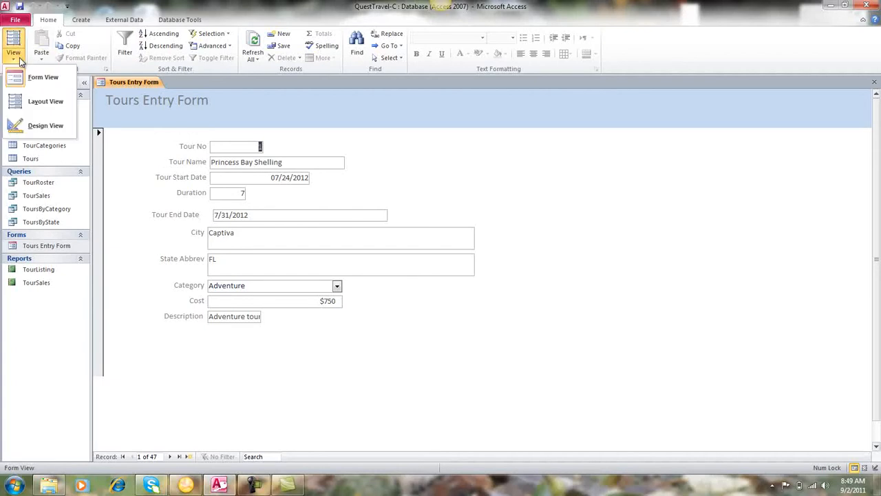
pyautogui.click(328, 113)
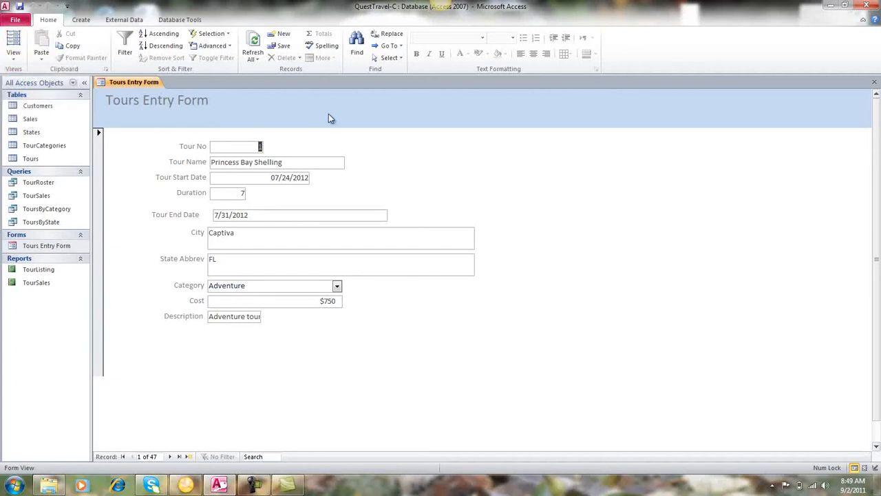
pyautogui.press('Tab')
pyautogui.press('Tab')
pyautogui.press('Tab')
pyautogui.press('Tab')
pyautogui.press('Tab')
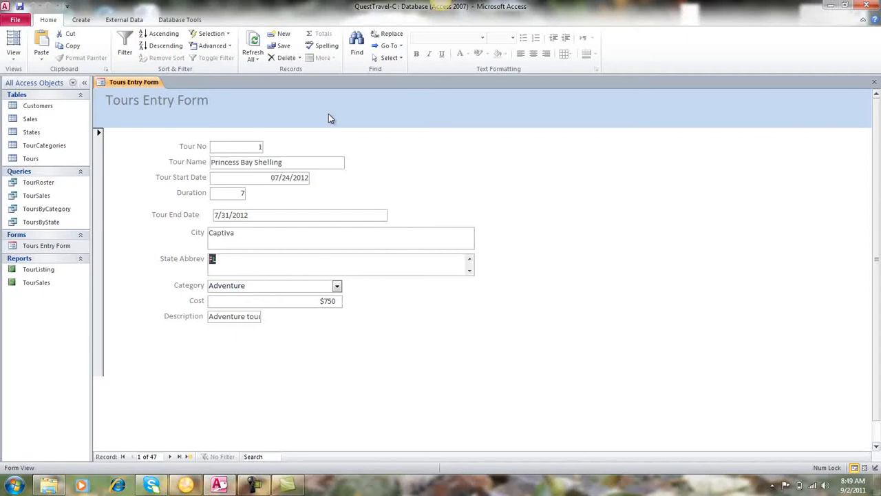
pyautogui.press('Tab')
pyautogui.press('Tab')
pyautogui.press('Tab')
pyautogui.press('Tab')
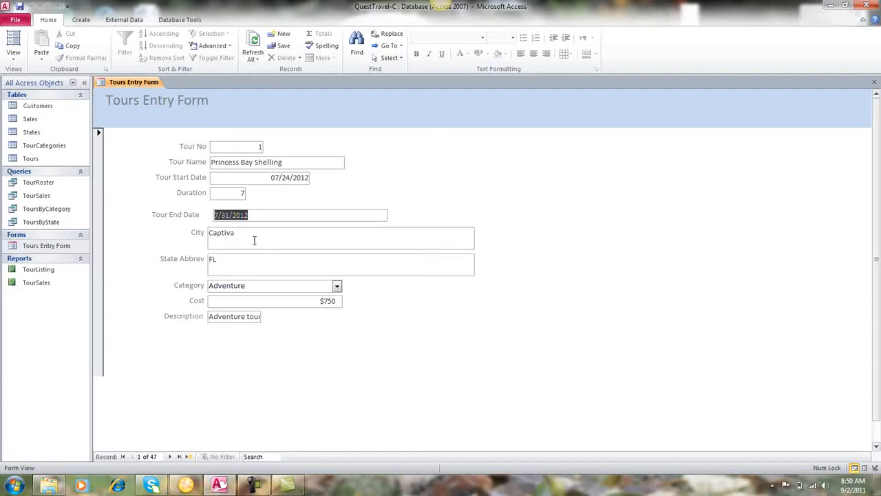
# - Open the form in Design View and review the custom tab order of the Detail section without changing it
pyautogui.click(14, 55)
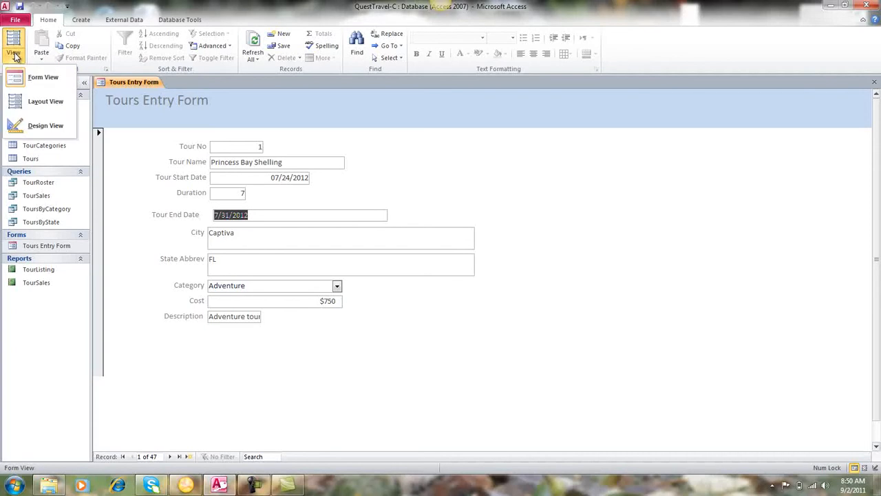
pyautogui.click(31, 126)
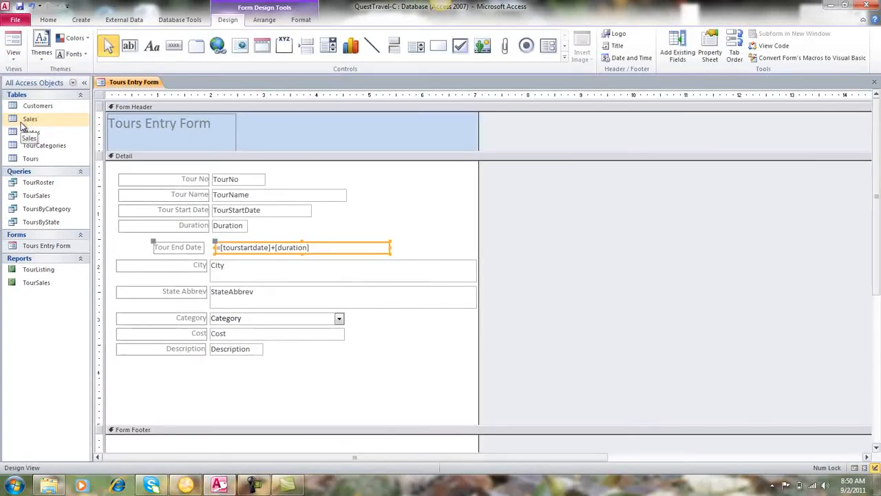
pyautogui.click(734, 45)
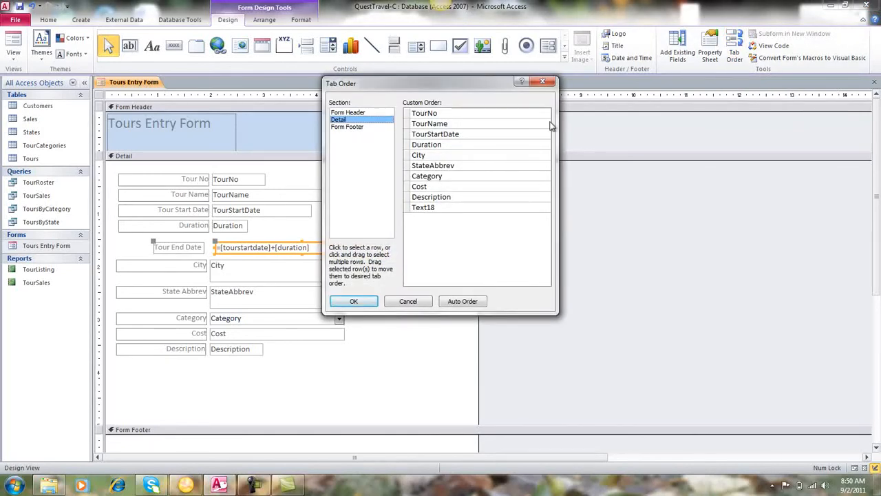
pyautogui.click(417, 307)
# - Show the properties of the Tour End Date text box and set its name to calculation
pyautogui.click(710, 52)
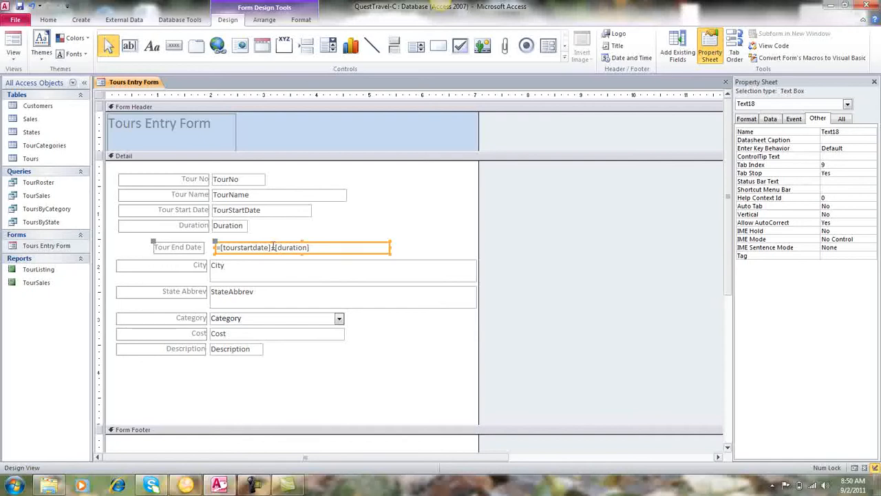
pyautogui.click(813, 131)
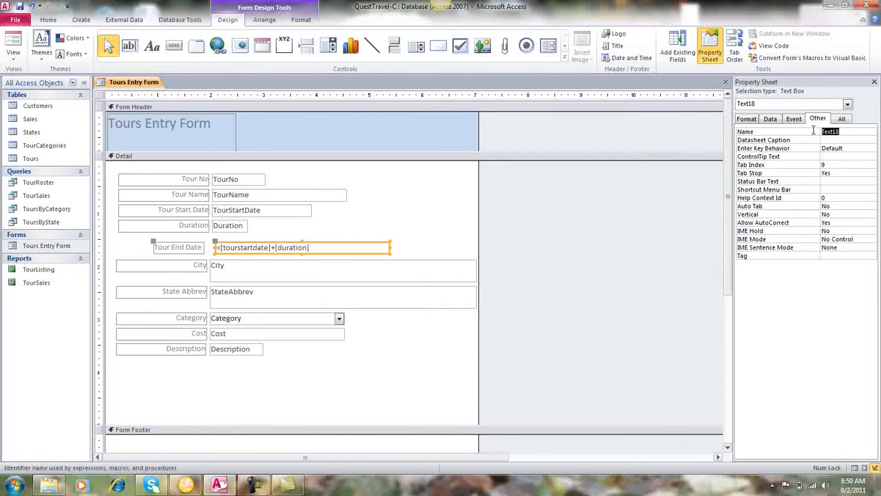
pyautogui.write('tour')
pyautogui.press('BackSpace')
pyautogui.press('BackSpace')
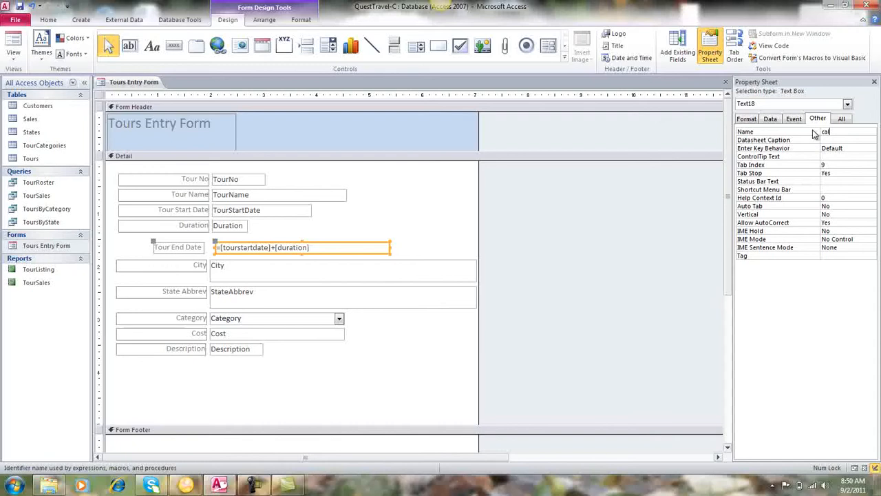
pyautogui.write('culation')
# - Move the Text18 entry between Duration and City in the Detail section's tab order and apply the change
pyautogui.click(732, 50)
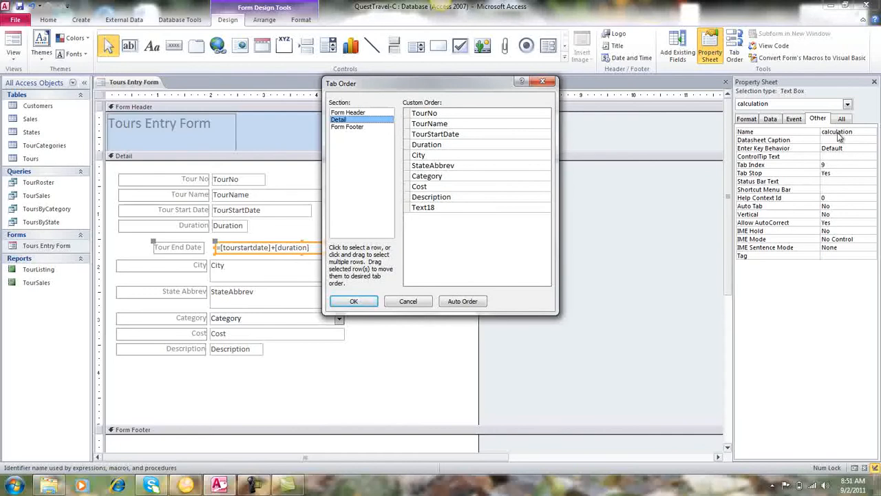
pyautogui.click(409, 208)
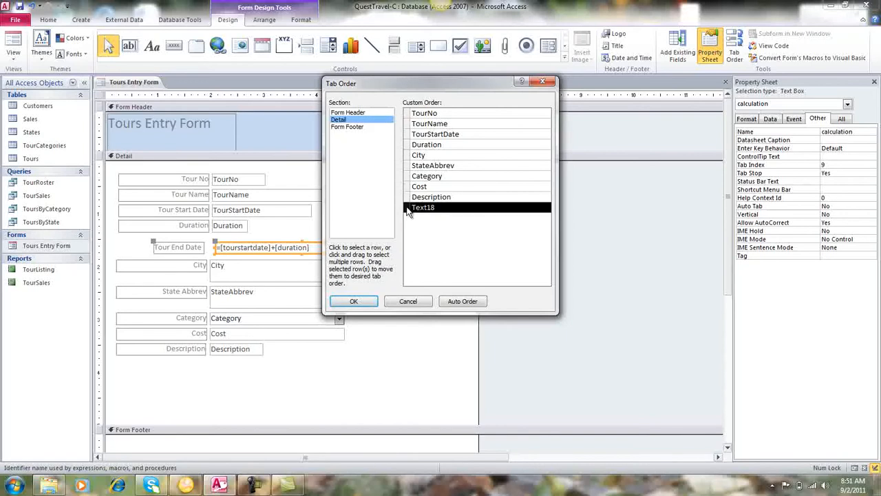
pyautogui.moveTo(407, 212); pyautogui.dragTo(409, 158)
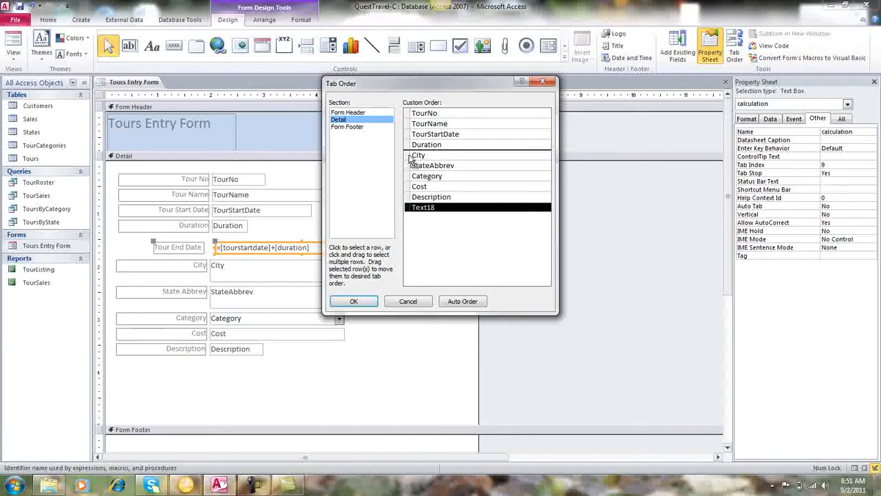
pyautogui.moveTo(411, 158); pyautogui.dragTo(411, 158)
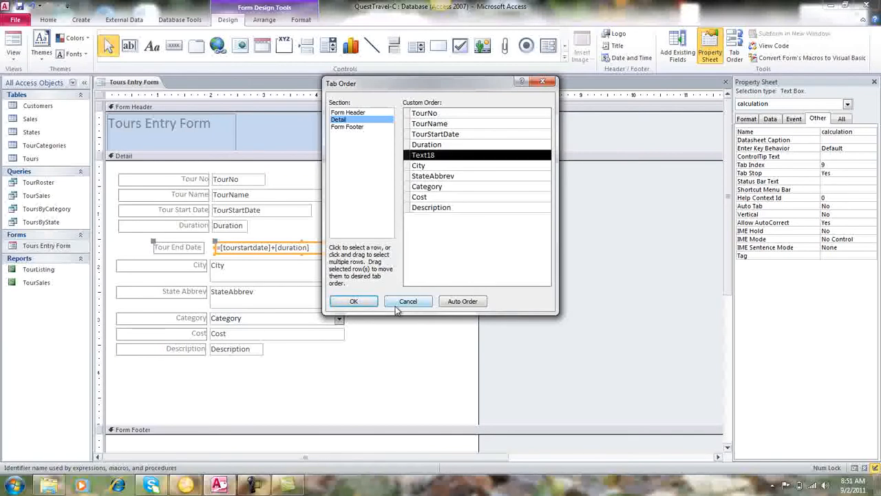
pyautogui.click(354, 302)
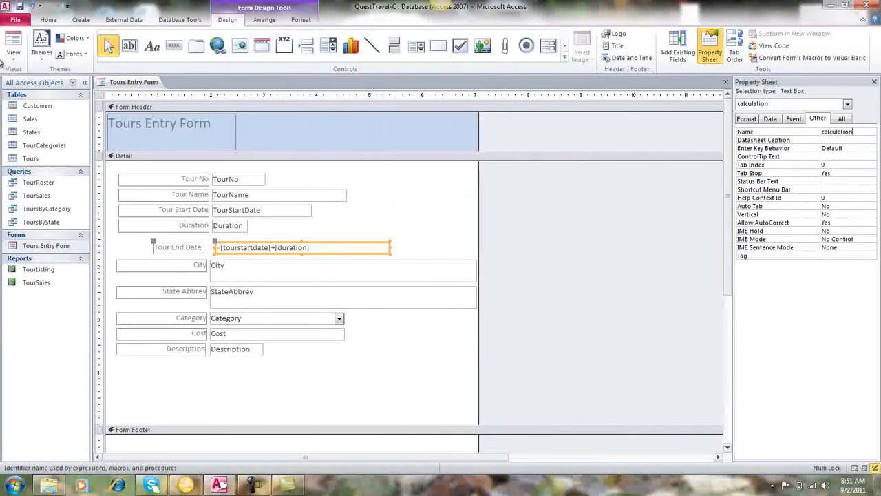
# - Switch to Form View and tab through the record's fields to check where Tour End Date falls in the tab order
pyautogui.click(13, 40)
pyautogui.press('Tab')
pyautogui.press('Tab')
pyautogui.press('Tab')
pyautogui.press('Tab')
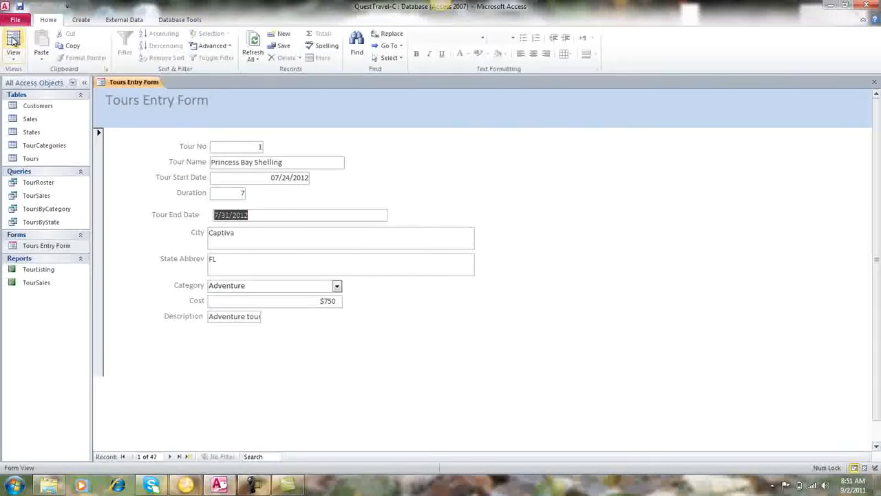
pyautogui.press('Tab')
pyautogui.press('Tab')
pyautogui.press('Tab')
pyautogui.press('Tab')
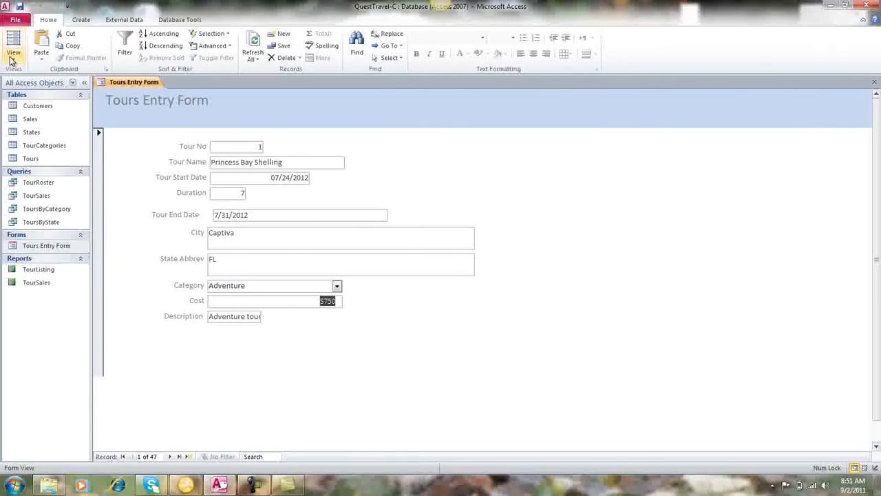
# - Return to Design View and set the Tab Stop property of the Tour End Date text box to No
pyautogui.click(9, 62)
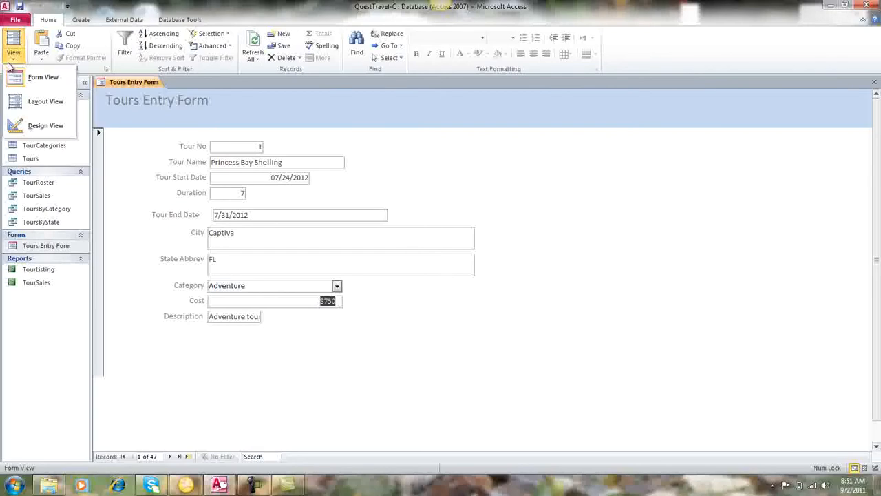
pyautogui.click(28, 125)
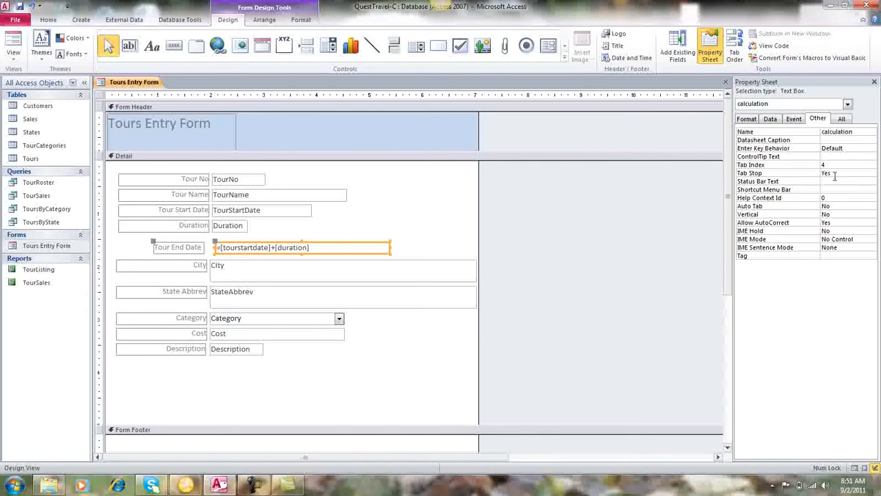
pyautogui.click(862, 173)
pyautogui.click(872, 174)
pyautogui.click(843, 189)
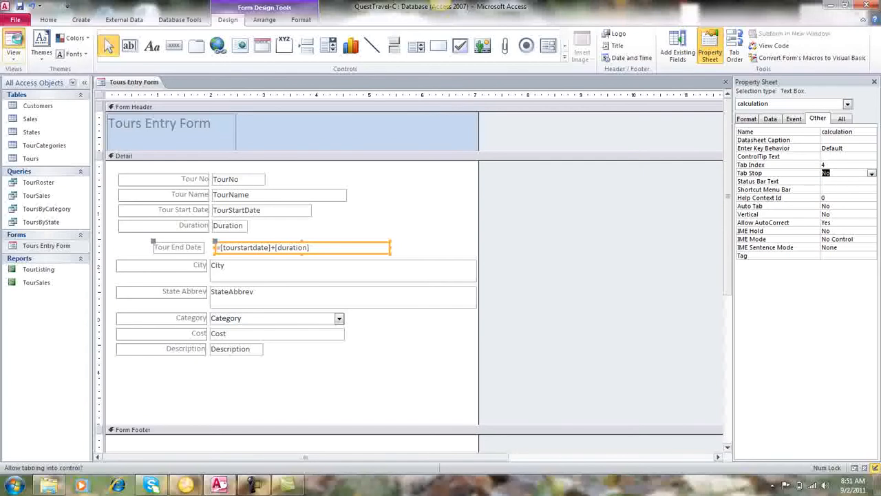
# - Test tabbing in Form View from Tour No past Duration to check how Tour End Date is handled
pyautogui.click(14, 47)
pyautogui.press('Tab')
pyautogui.press('Tab')
pyautogui.press('Tab')
pyautogui.press('Tab')
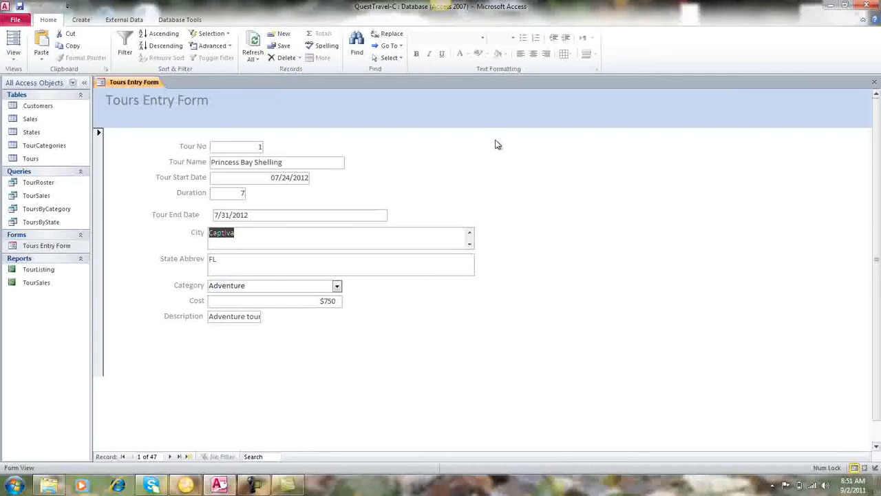
# - Return the form to Design View and select the Form Header section
pyautogui.click(15, 43)
pyautogui.click(21, 49)
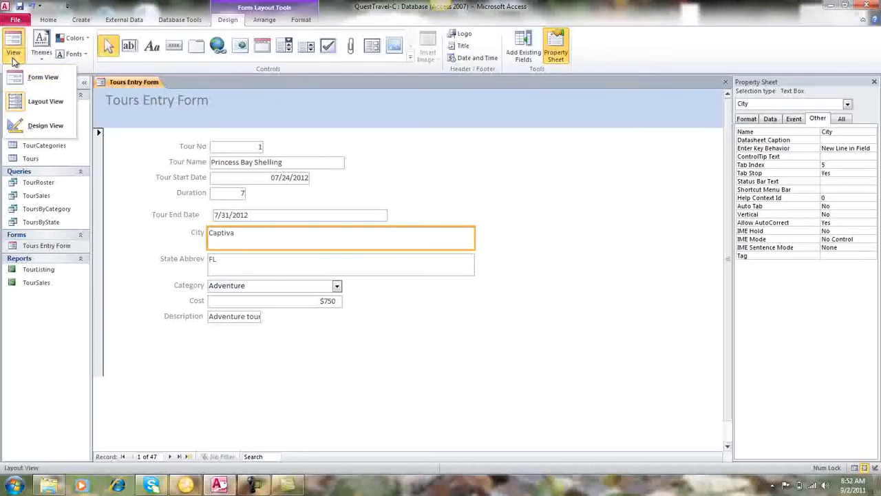
pyautogui.click(14, 126)
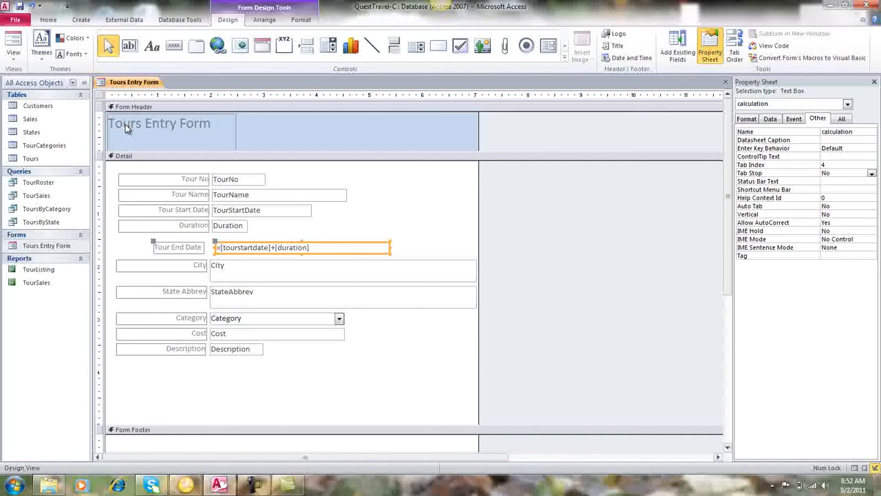
pyautogui.click(275, 127)
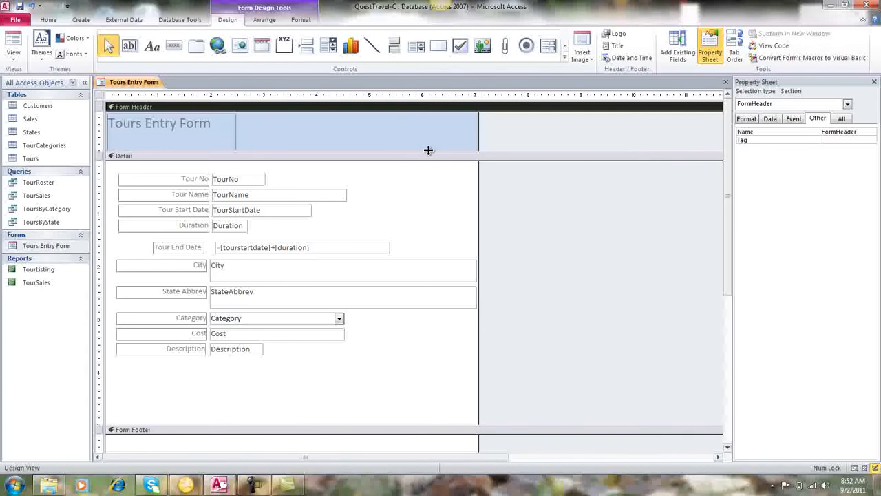
# - Insert the QuestLogo image from the Access Unit C data files folder on Cruzer (G:) into the form header at about the 5-inch mark
pyautogui.click(590, 61)
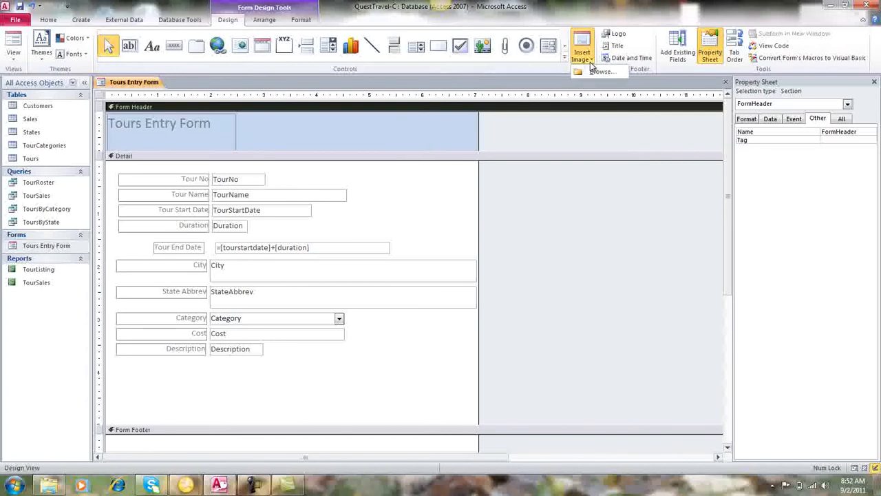
pyautogui.click(588, 70)
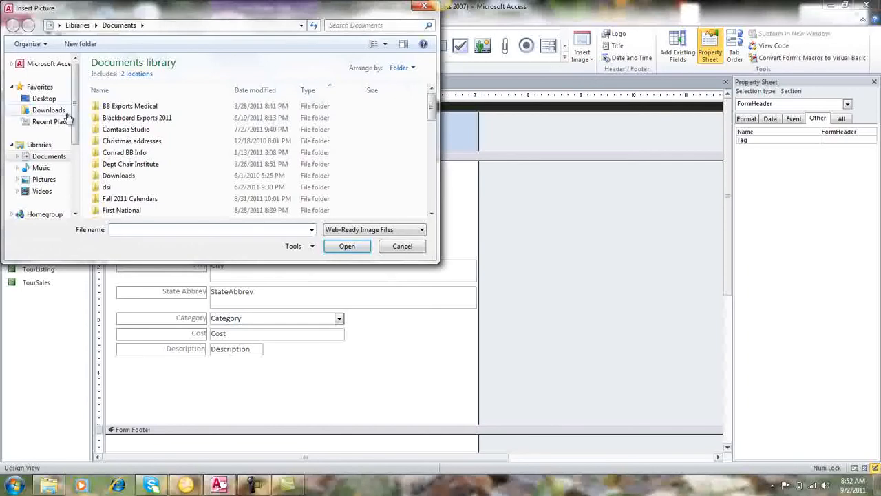
pyautogui.scroll(-3, 67, 165)
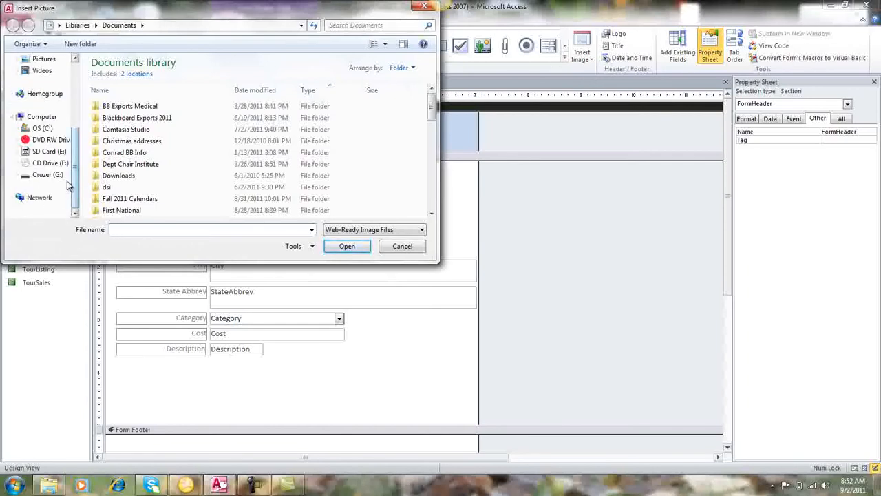
pyautogui.click(55, 174)
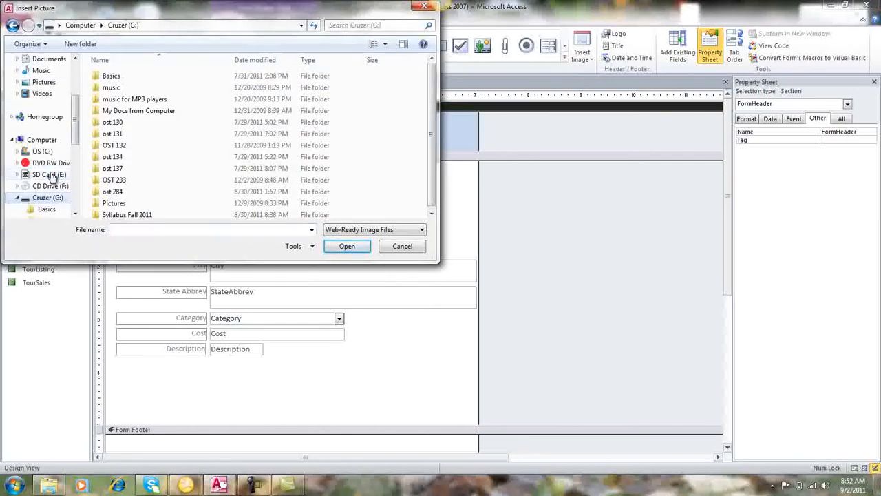
pyautogui.doubleClick(114, 169)
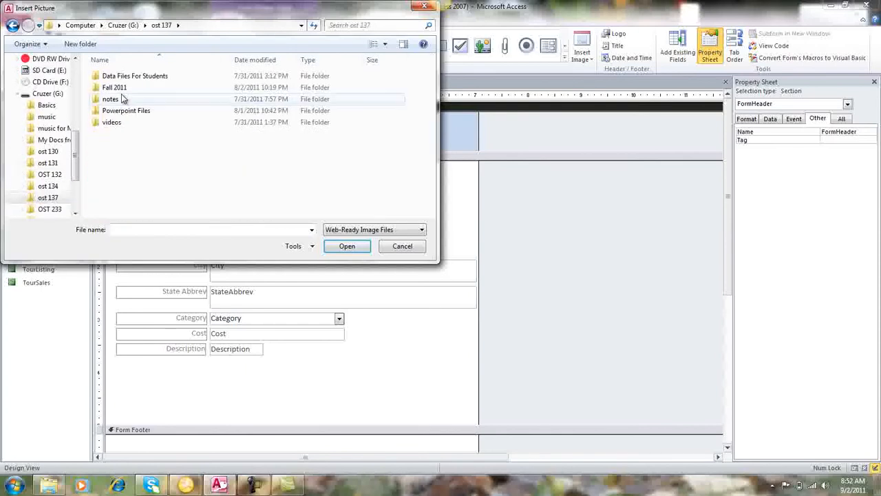
pyautogui.doubleClick(127, 77)
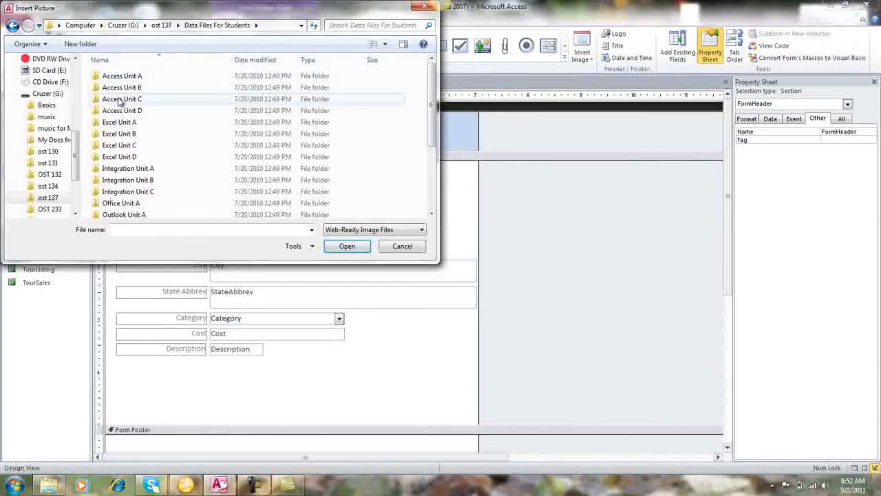
pyautogui.doubleClick(117, 101)
pyautogui.click(117, 100)
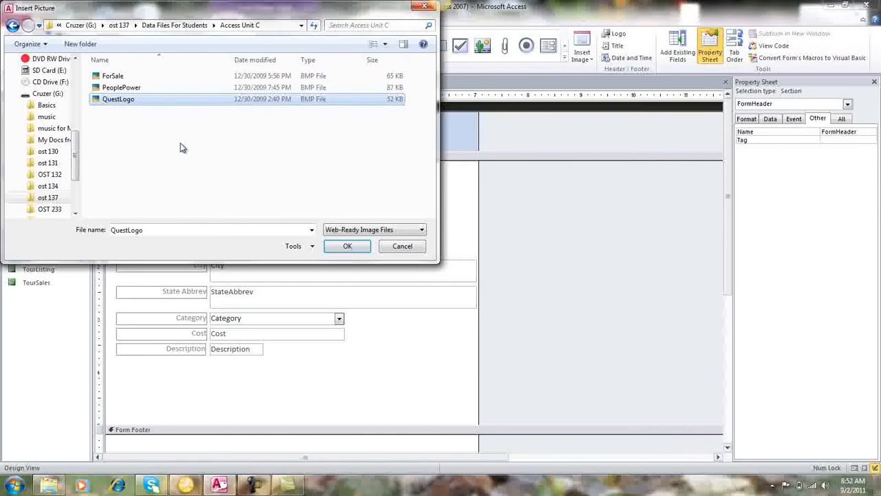
pyautogui.click(351, 248)
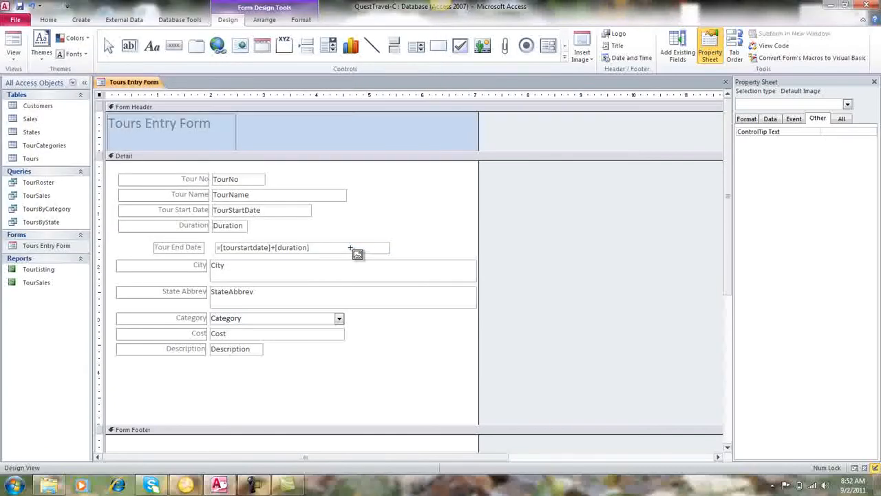
pyautogui.click(365, 117)
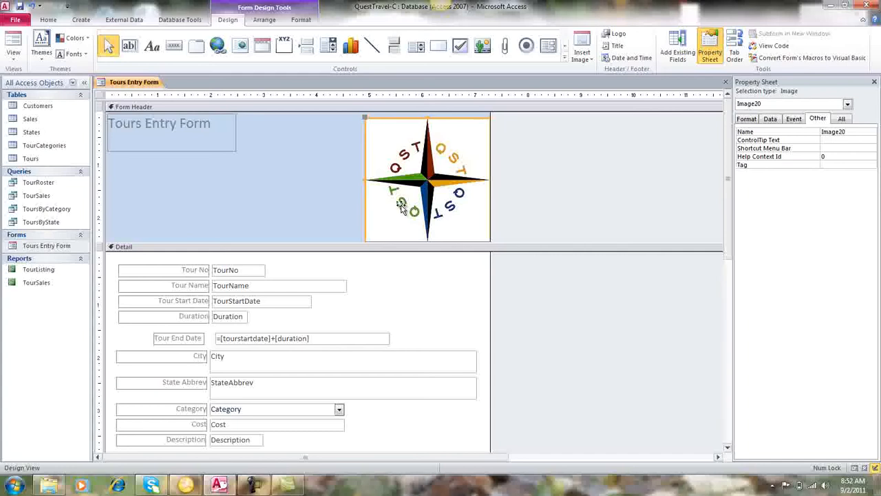
# - Shrink the header logo to about 1.5 inches wide and move it left to start at about the 4.5-inch mark
pyautogui.click(366, 241)
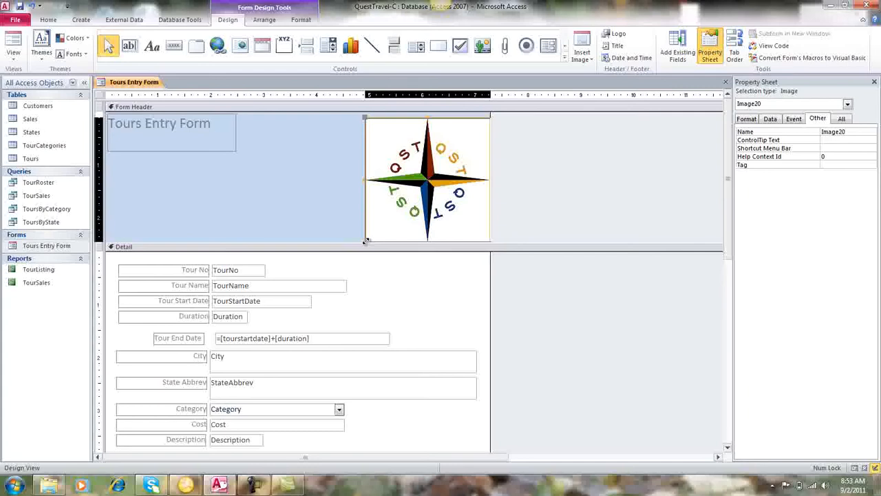
pyautogui.moveTo(365, 237); pyautogui.dragTo(408, 179)
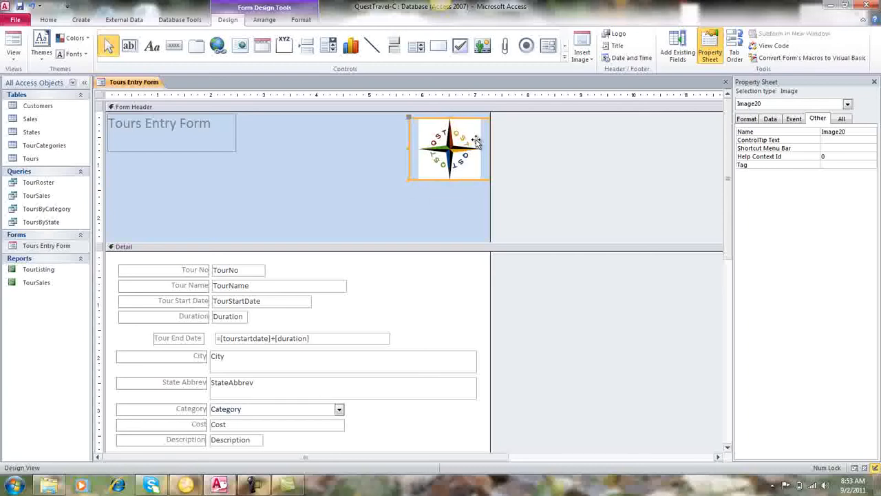
pyautogui.moveTo(458, 142); pyautogui.dragTo(394, 139)
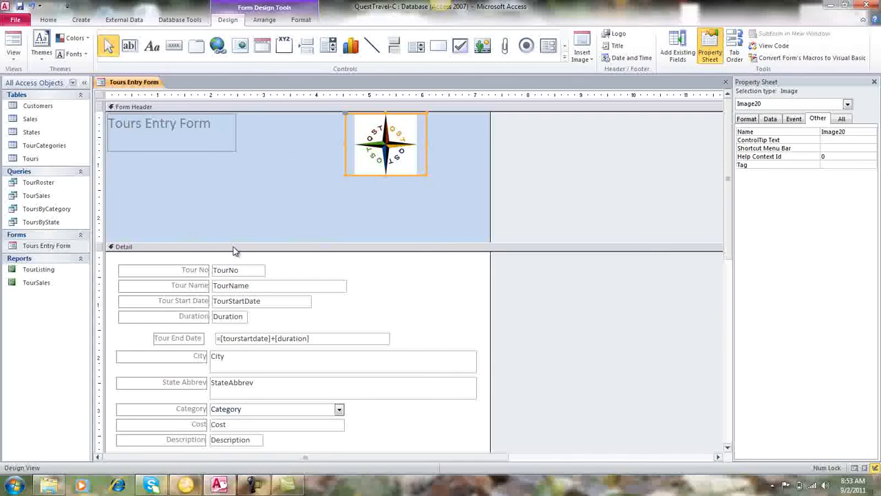
# - Preview the form, reduce the Form Header's height in Design View to just below the logo, and display it in Form View
pyautogui.click(14, 42)
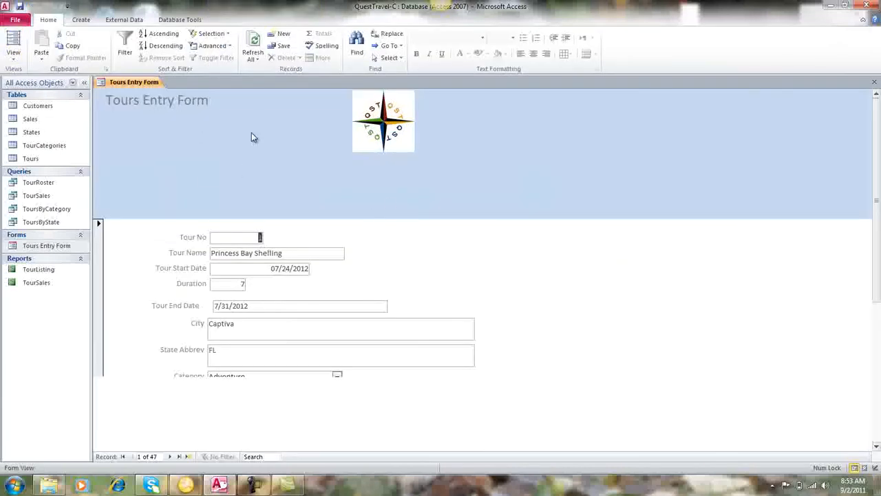
pyautogui.click(13, 58)
pyautogui.click(19, 129)
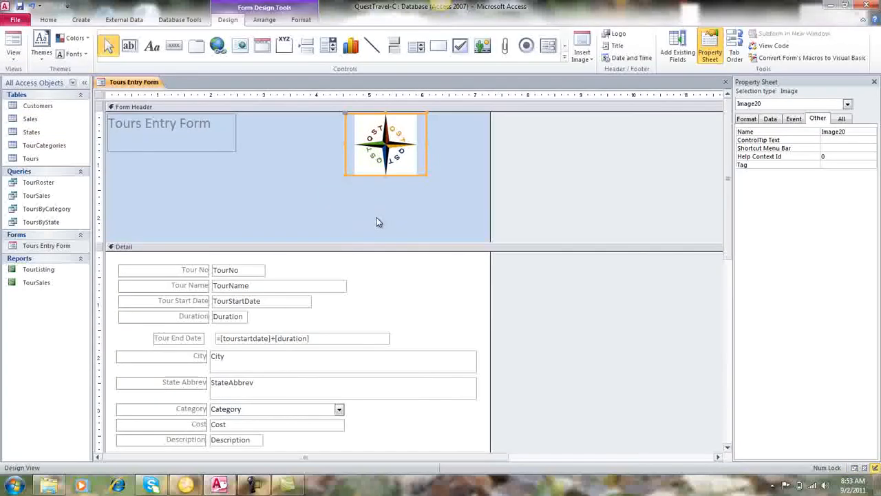
pyautogui.moveTo(340, 241); pyautogui.dragTo(347, 187)
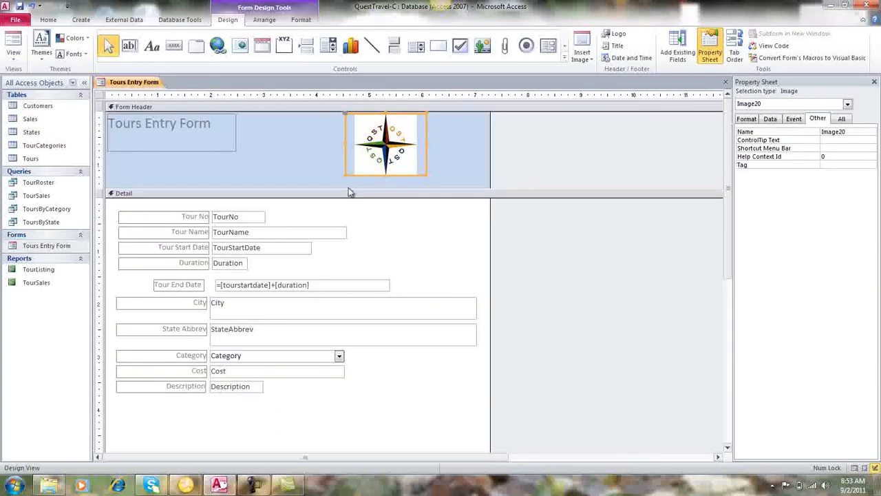
pyautogui.click(14, 43)
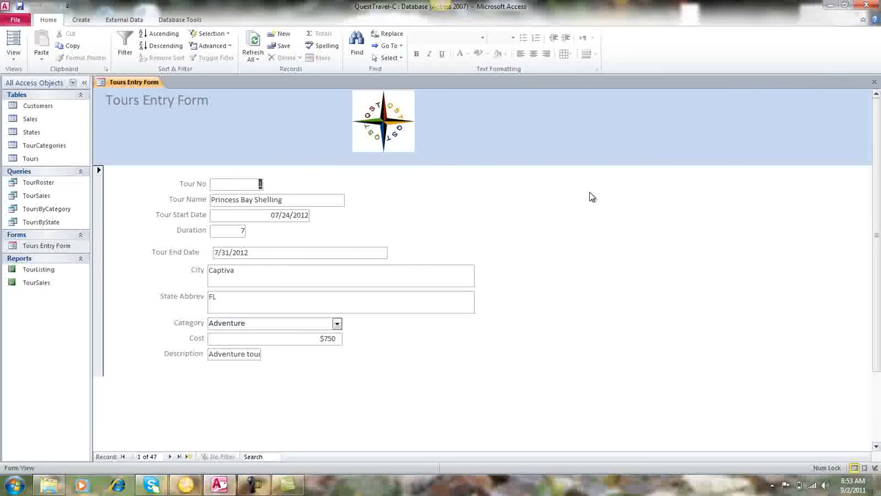